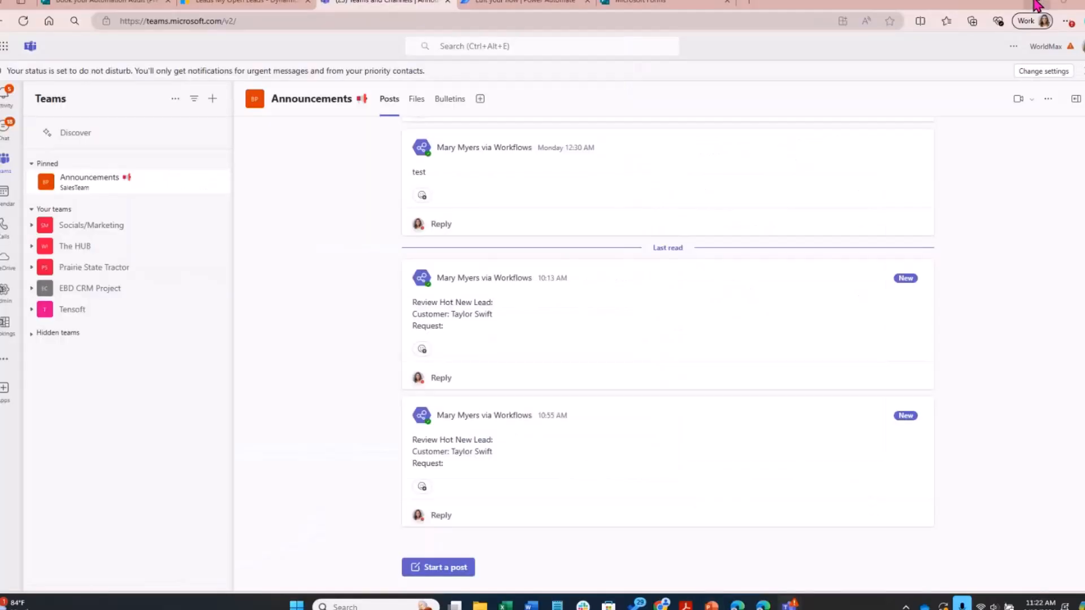
# Switch from the Teams announcements to the CopilotLeadQualify flow in Power Automate and dismiss its operation warnings
pyautogui.click(119, 4)
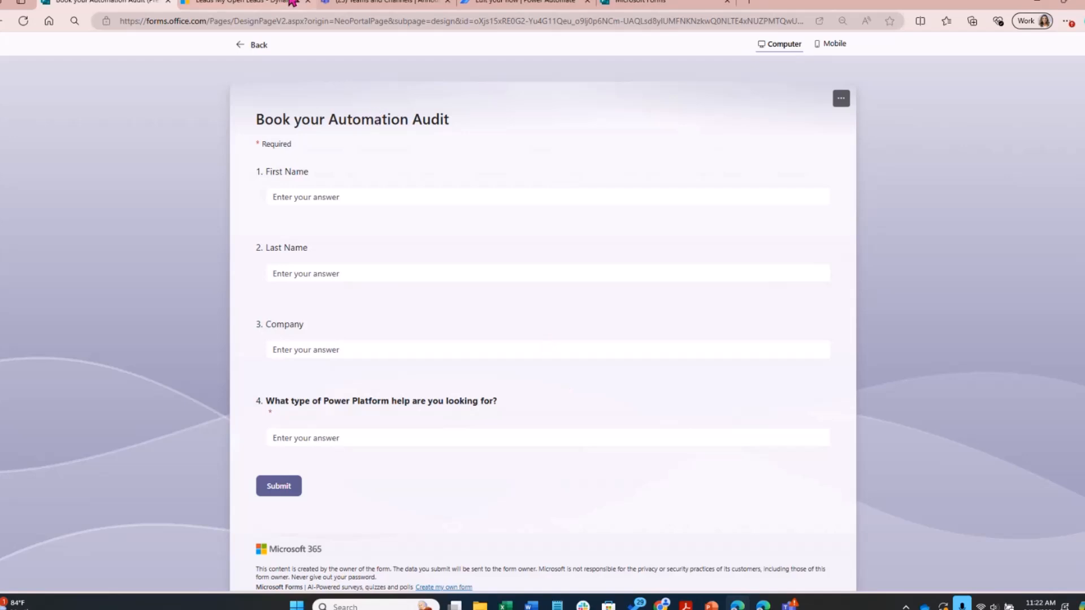
pyautogui.doubleClick(891, 6)
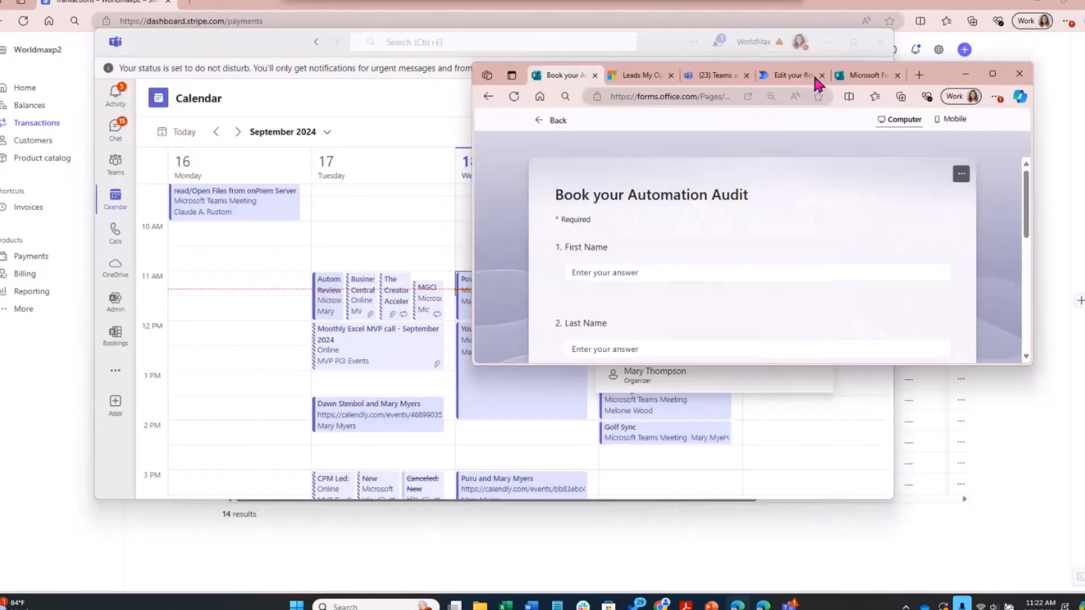
pyautogui.click(786, 79)
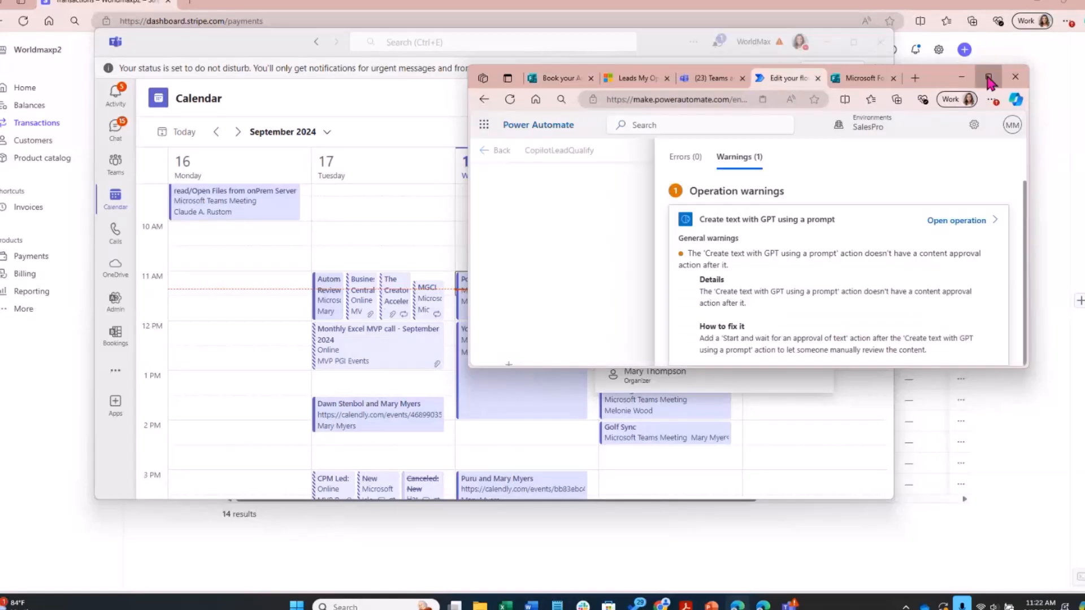
pyautogui.click(989, 77)
pyautogui.click(1079, 124)
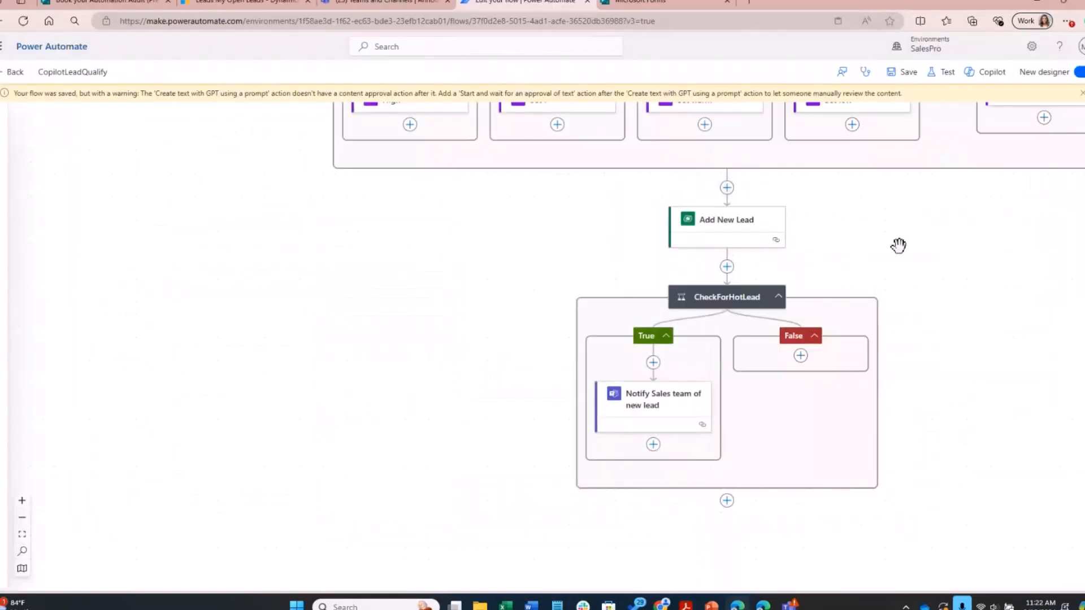
# Open the Demo-Sales Qualifier prompt of the Create text with GPT action and review its instructions
pyautogui.scroll(-2, 899, 246)
pyautogui.moveTo(899, 246); pyautogui.dragTo(705, 562)
pyautogui.moveTo(715, 296); pyautogui.dragTo(720, 414)
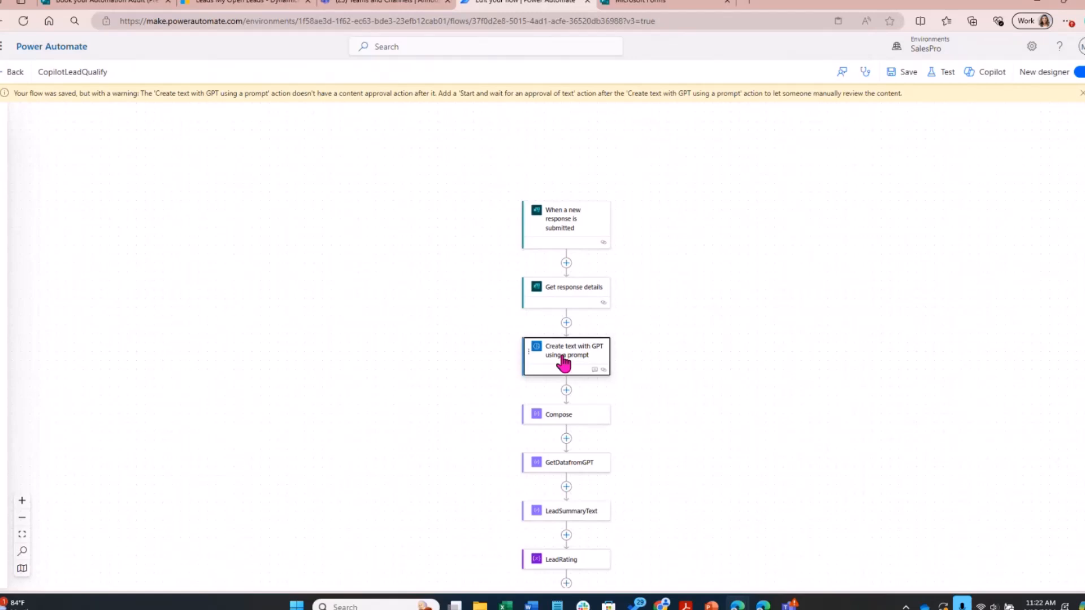
pyautogui.click(564, 362)
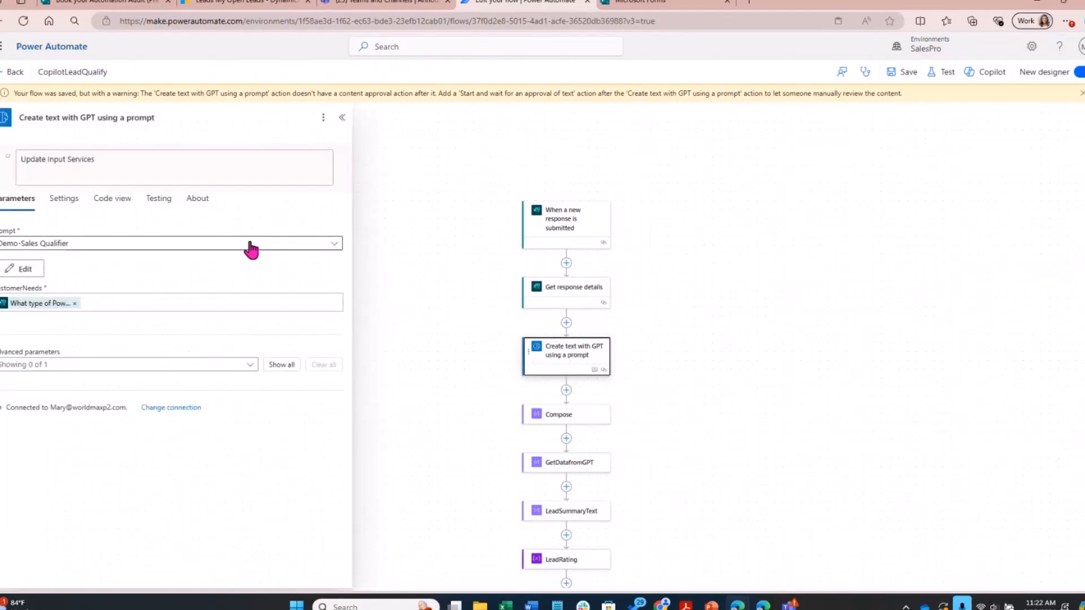
pyautogui.click(23, 270)
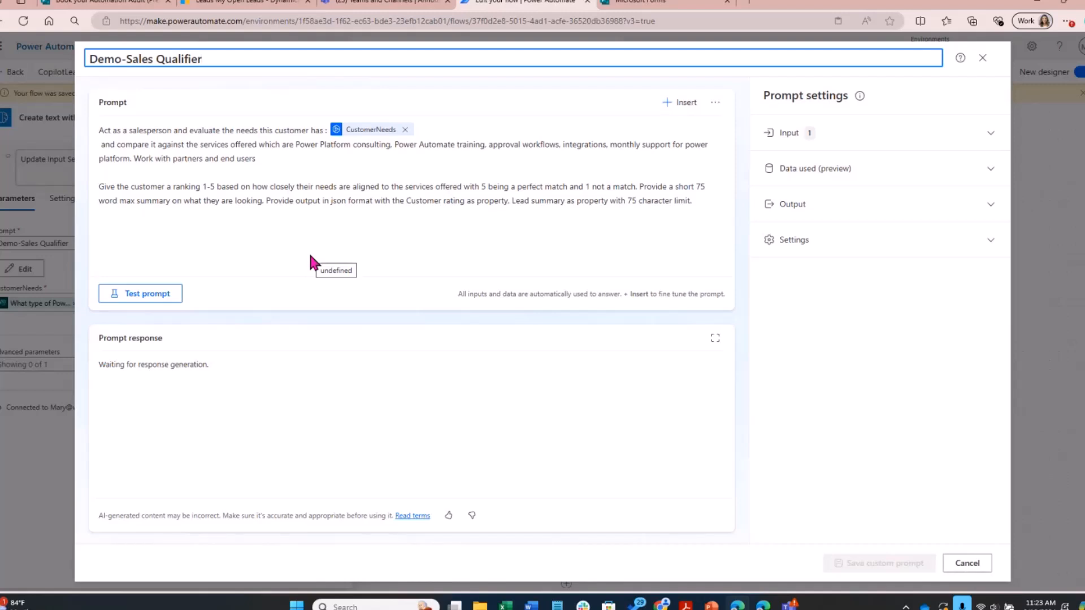
pyautogui.moveTo(97, 131); pyautogui.dragTo(371, 163)
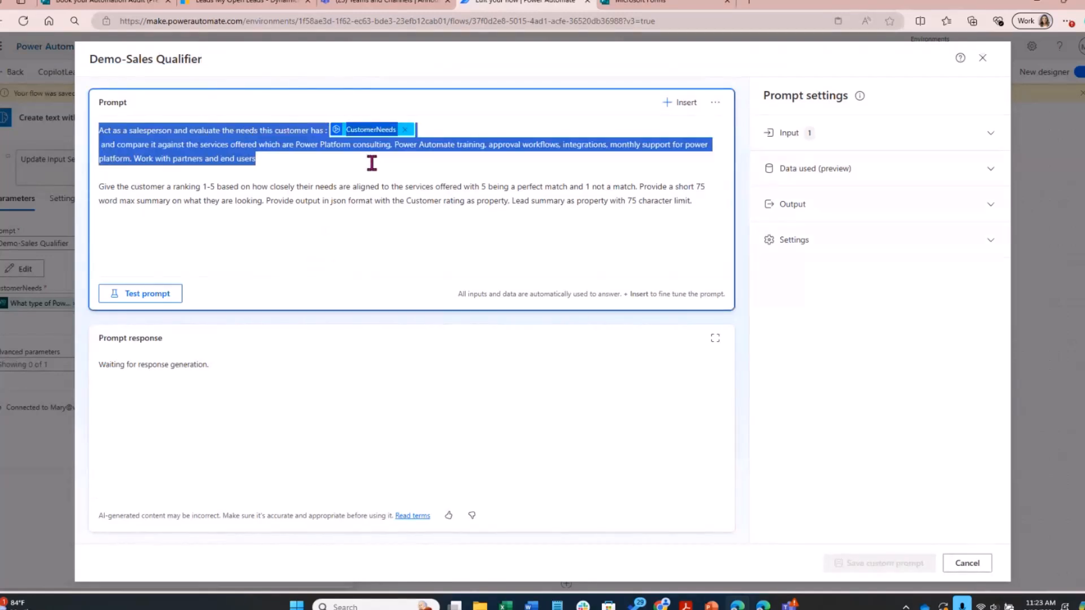
pyautogui.click(290, 185)
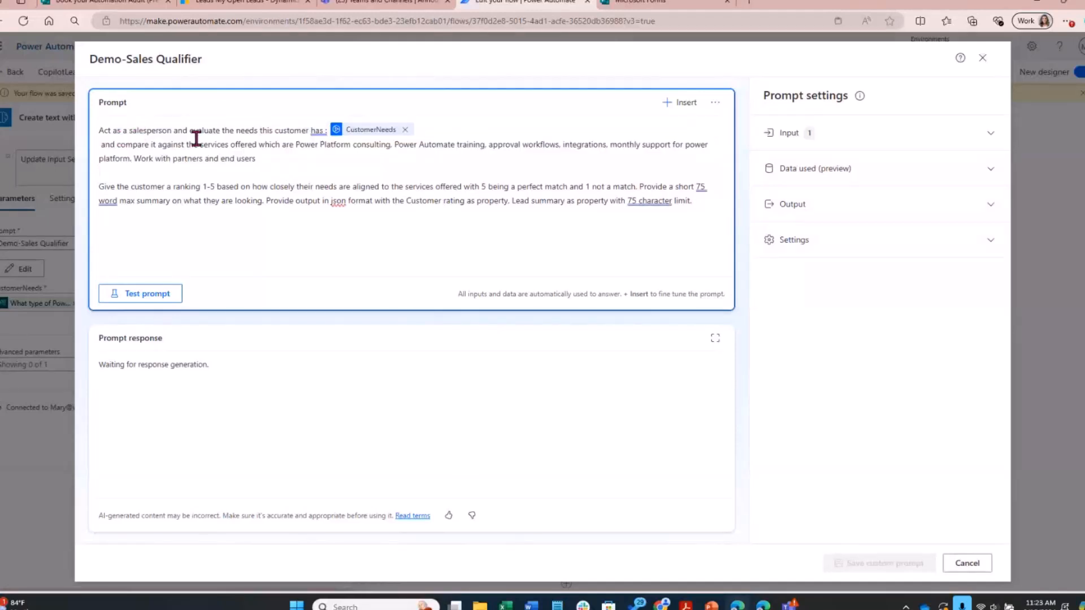
pyautogui.press('Up')
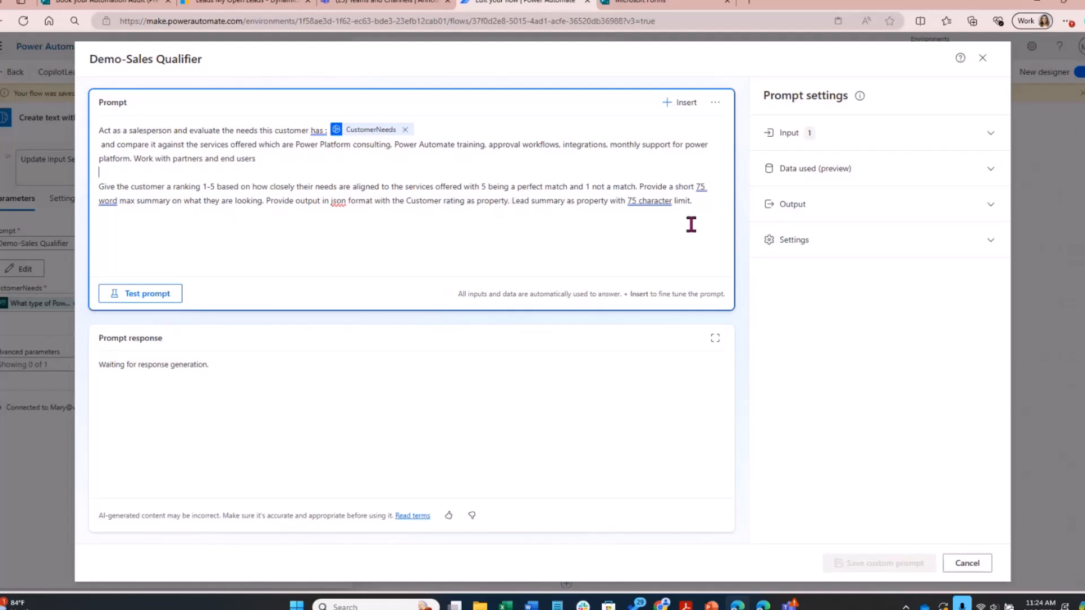
# Examine the custom JSON output format of the Demo-Sales Qualifier prompt and leave the prompt editor without saving
pyautogui.click(930, 218)
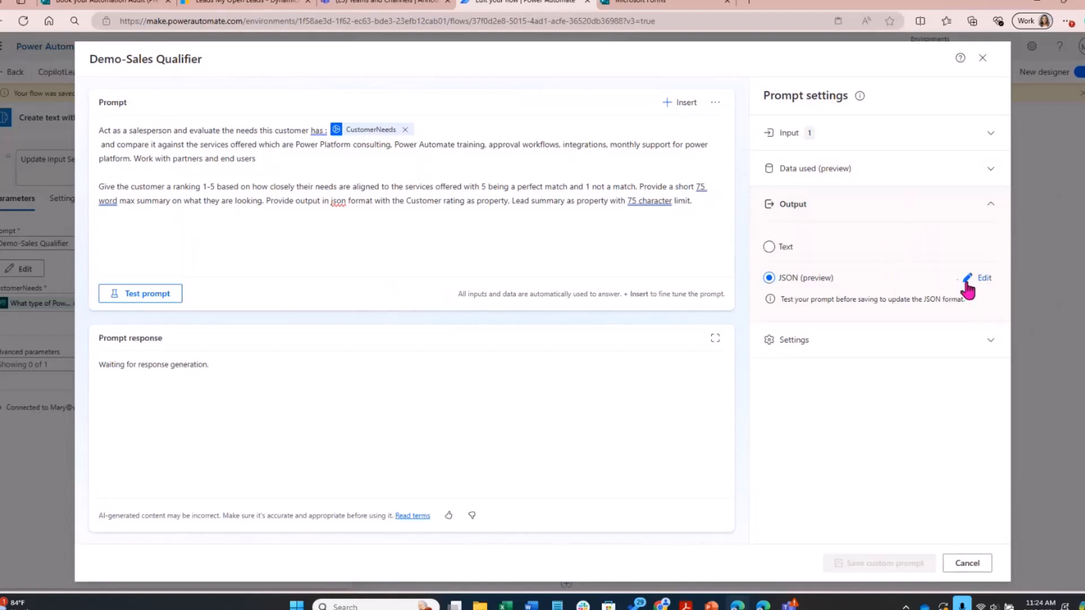
pyautogui.click(967, 287)
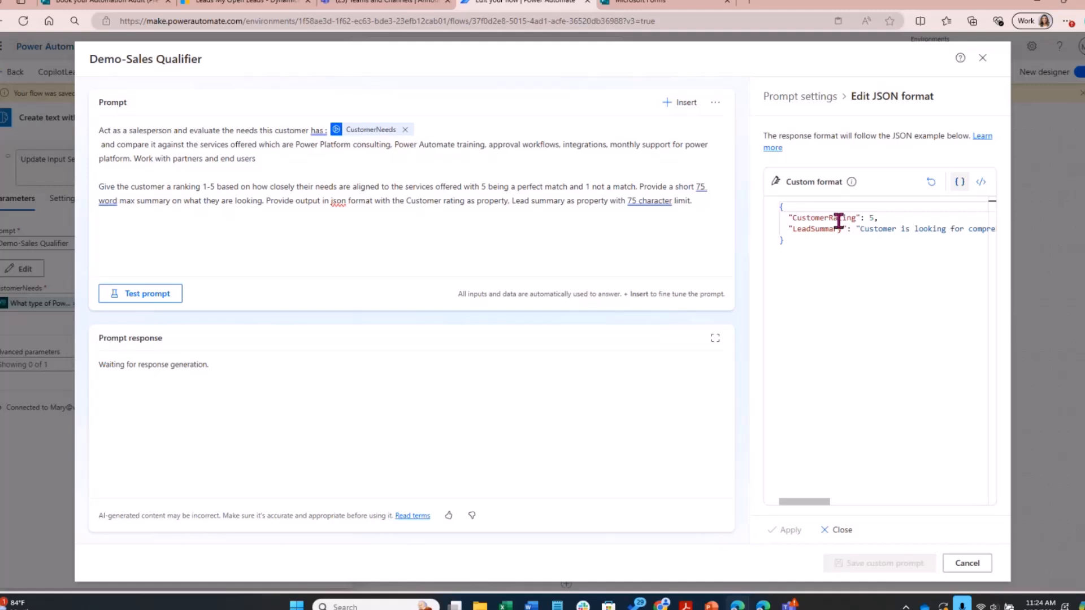
pyautogui.click(983, 57)
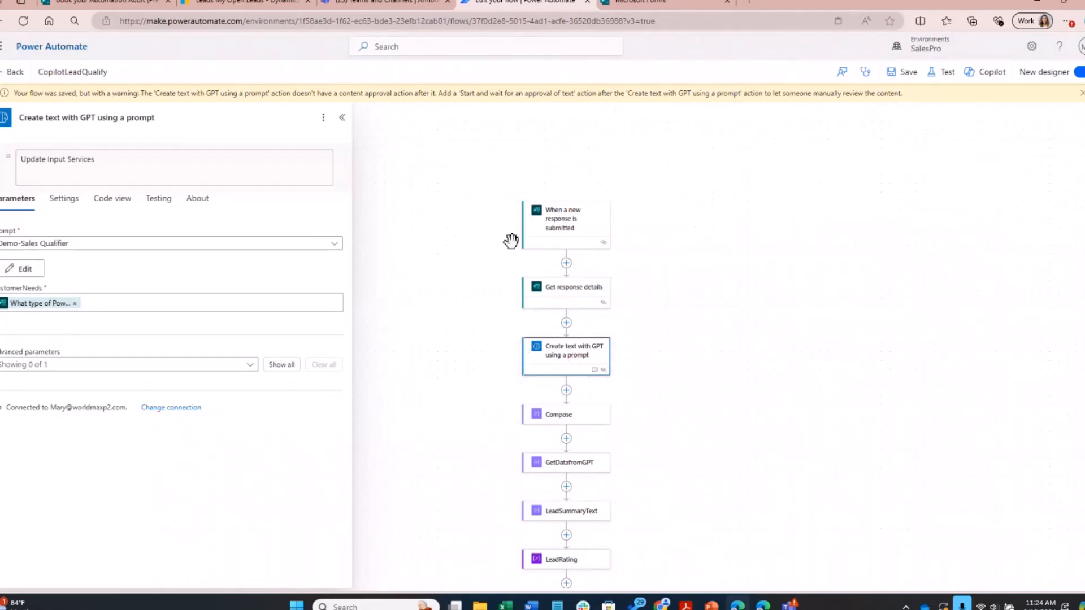
# Inspect the GetDatafromGPT schema and the LeadRating variable settings in the flow
pyautogui.scroll(2, 647, 354)
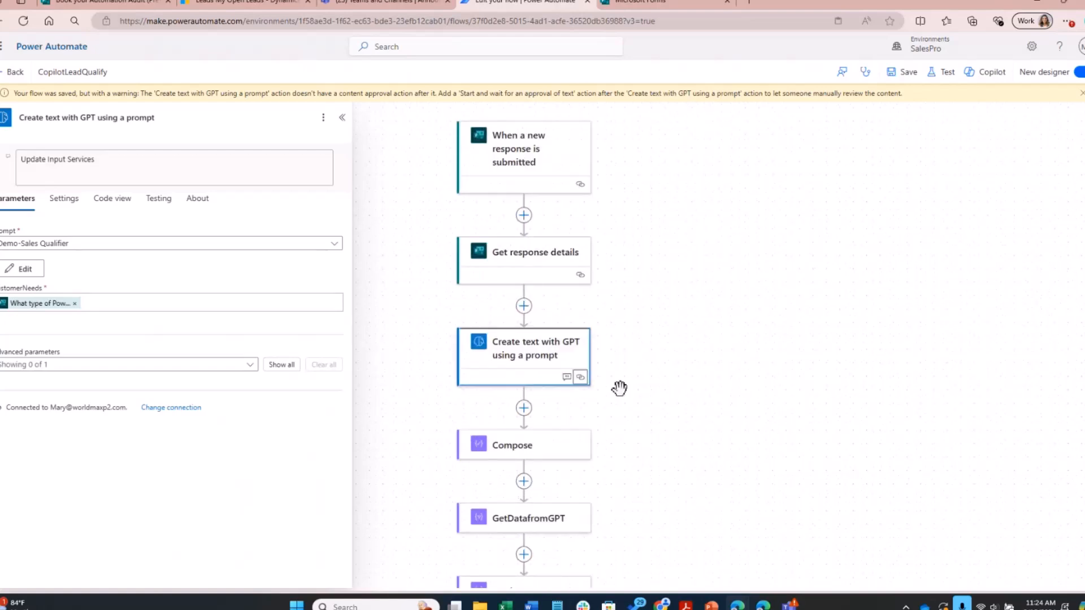
pyautogui.scroll(-4, 620, 388)
pyautogui.moveTo(735, 351); pyautogui.dragTo(865, 439)
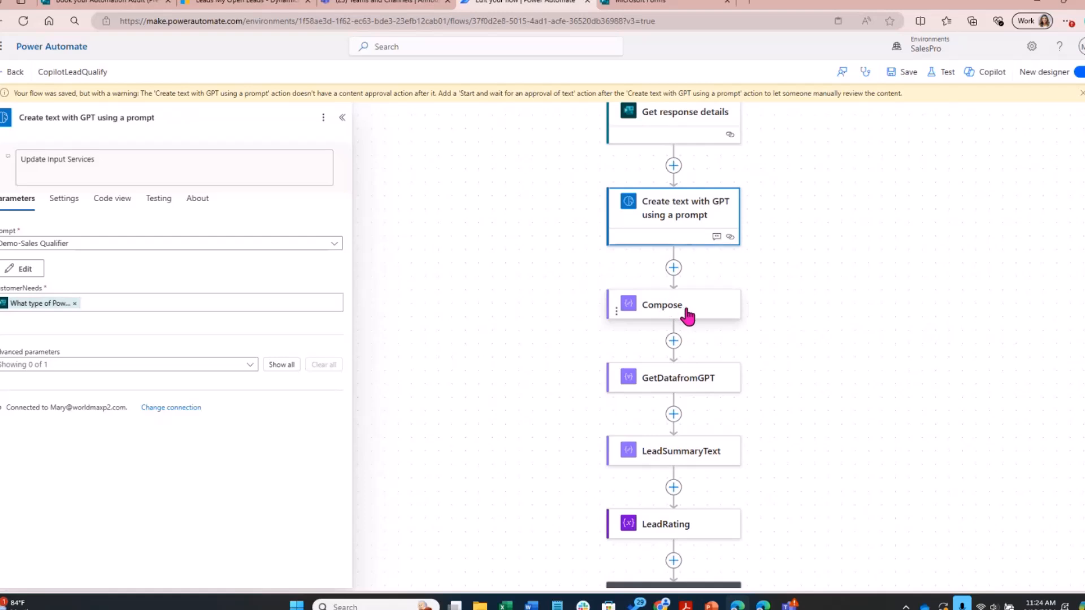
pyautogui.click(681, 378)
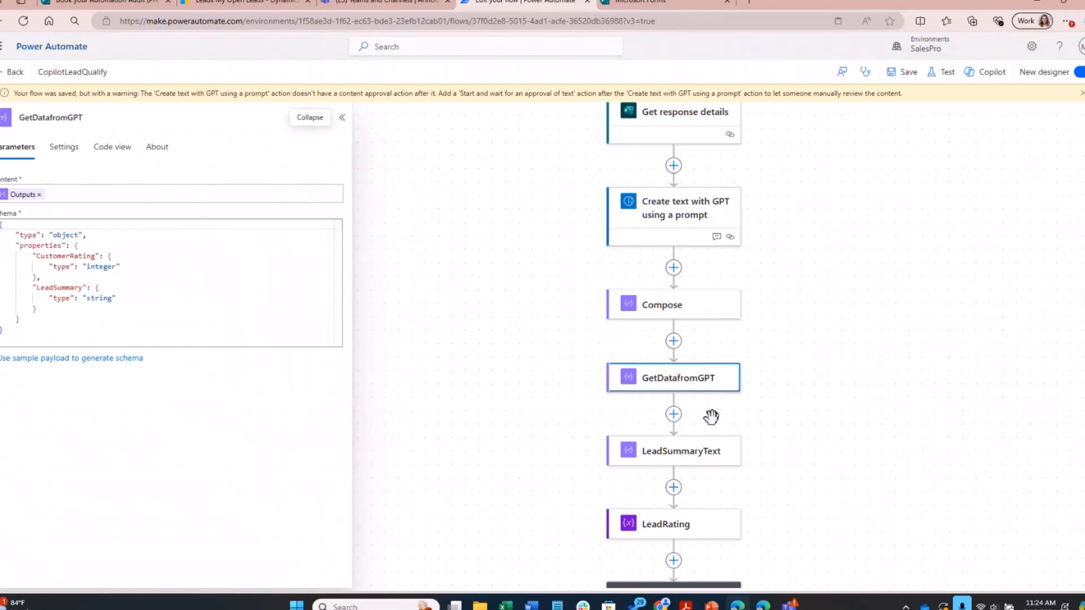
pyautogui.scroll(-2, 766, 360)
pyautogui.scroll(-1, 750, 352)
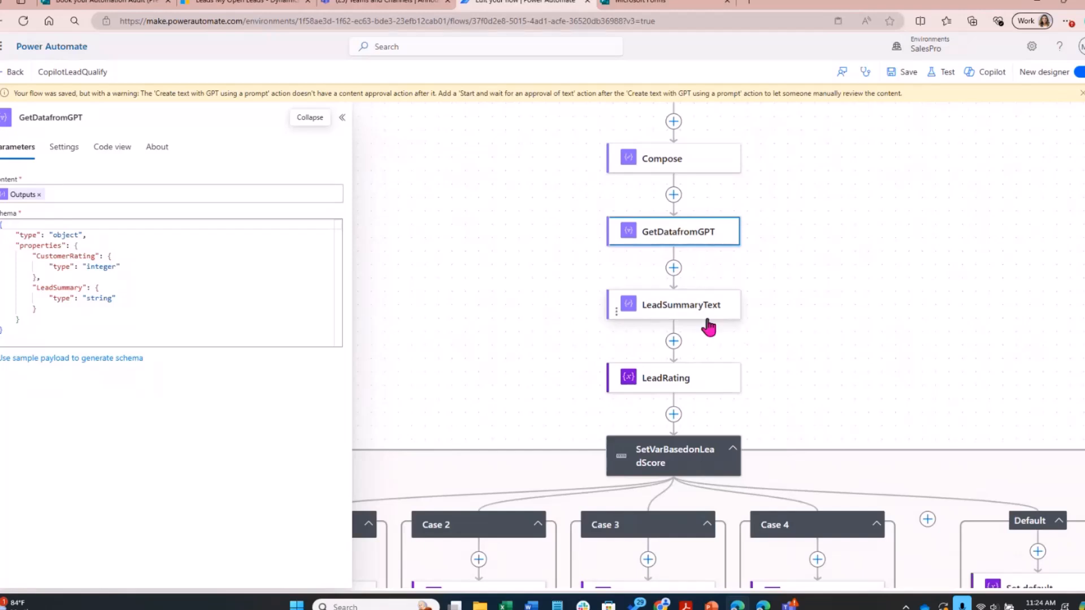
pyautogui.click(709, 390)
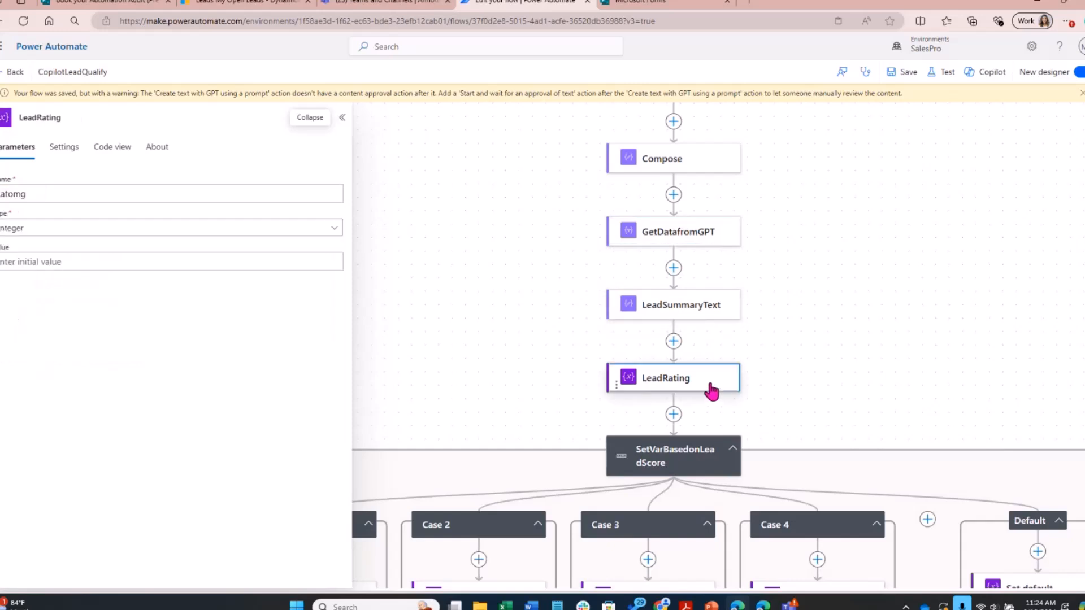
# Examine the expression that the SetVarBasedonLeadScore switch evaluates and close its settings
pyautogui.click(703, 463)
pyautogui.scroll(-3, 710, 453)
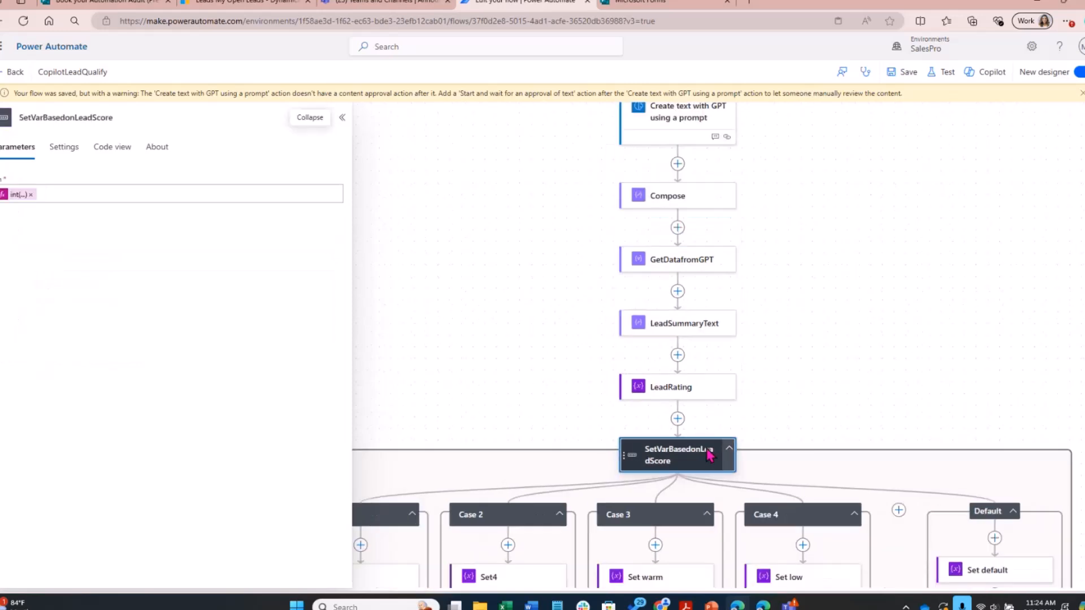
pyautogui.moveTo(809, 449); pyautogui.dragTo(801, 287)
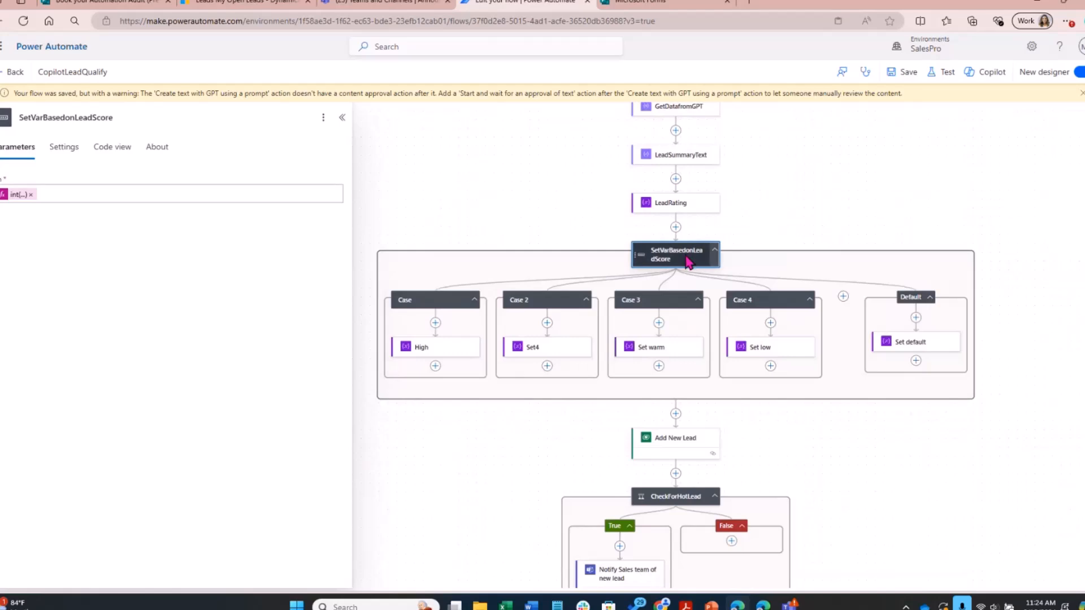
pyautogui.click(15, 198)
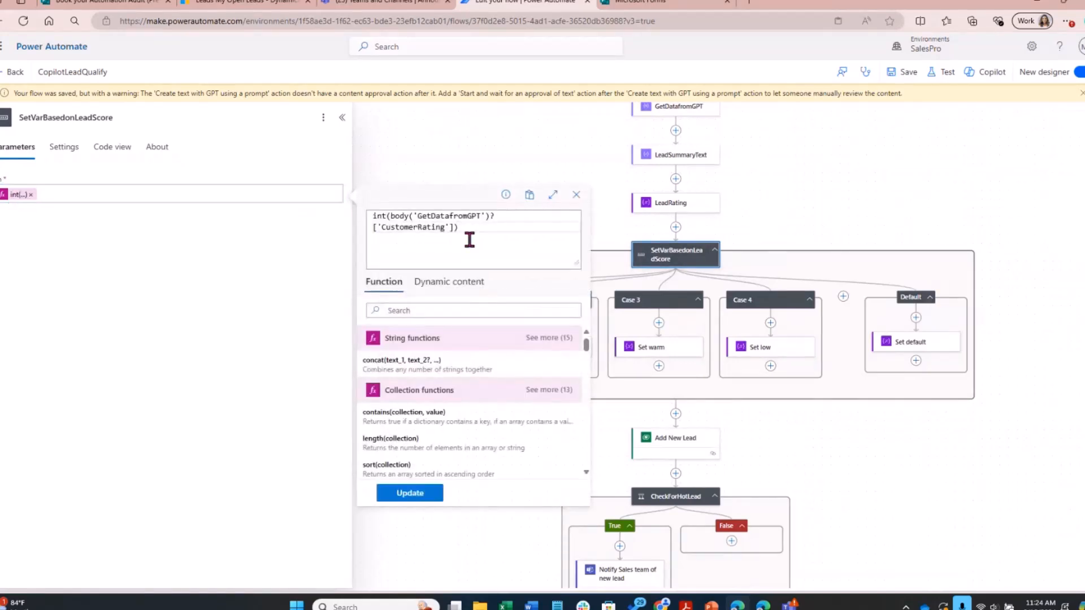
pyautogui.click(819, 195)
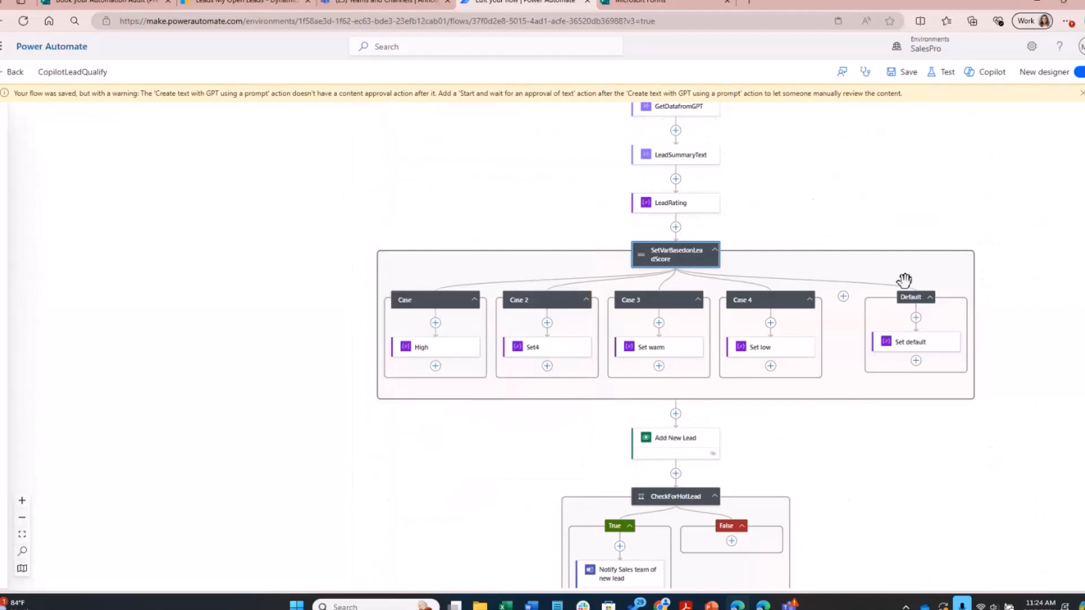
# Review the field mappings of the Add New Lead action, including its advanced parameters
pyautogui.scroll(-3, 794, 375)
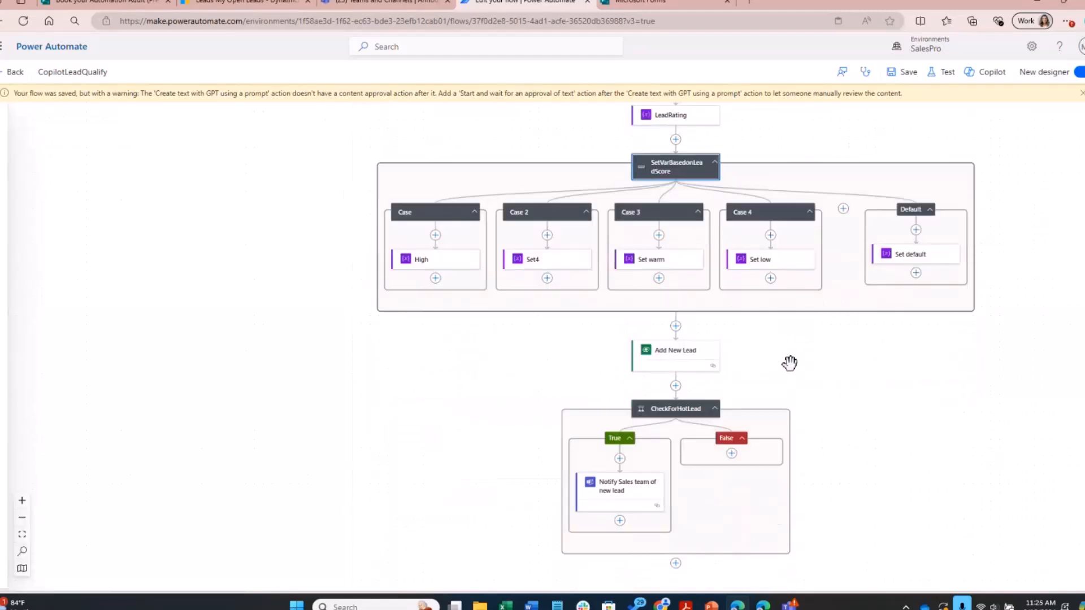
pyautogui.click(690, 357)
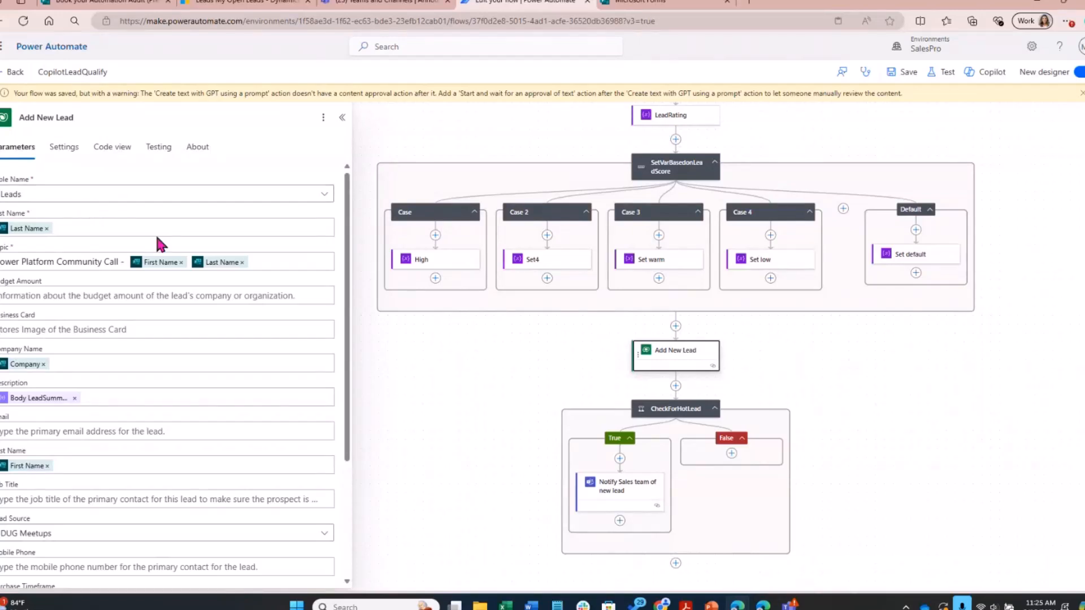
pyautogui.scroll(-3, 80, 322)
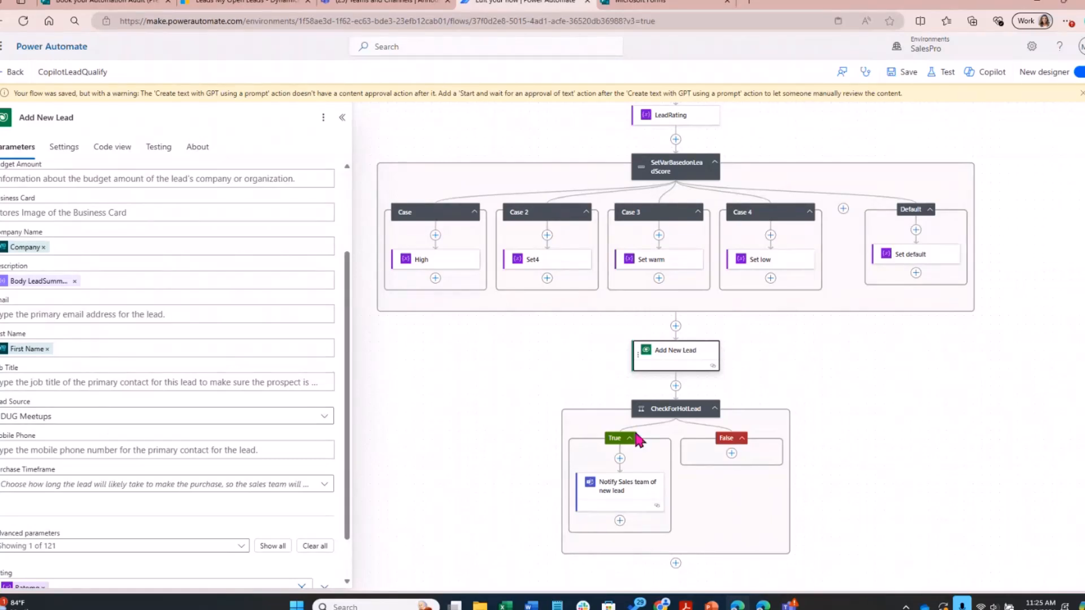
# Inspect the CheckForHotLead condition and the Notify Sales team of new lead message in its True branch
pyautogui.click(678, 410)
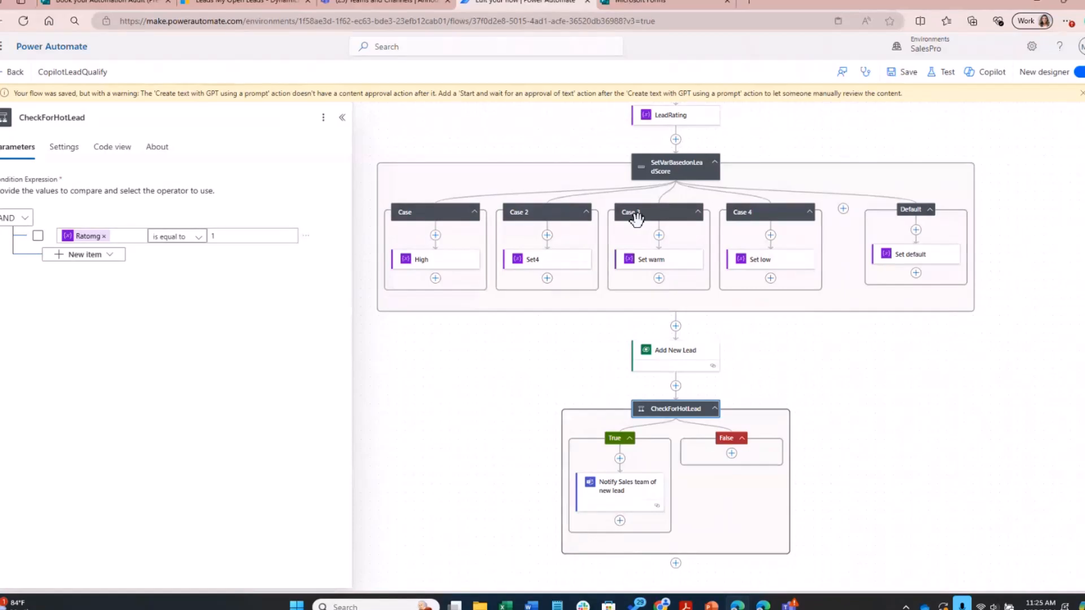
pyautogui.click(634, 504)
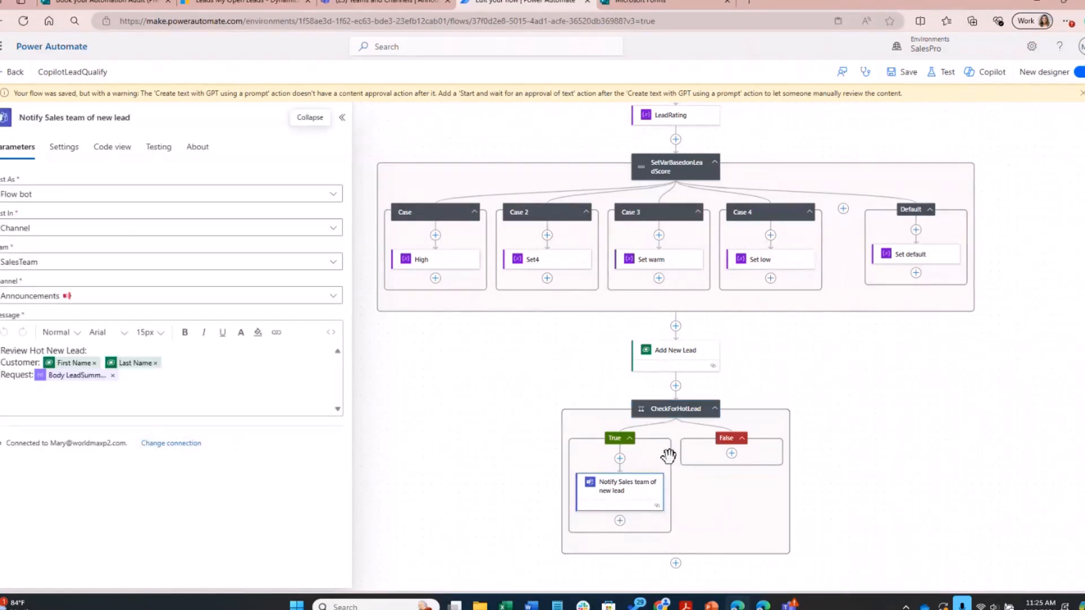
# Leave the flow designer and open a run from the flow's 28-day run history
pyautogui.doubleClick(861, 3)
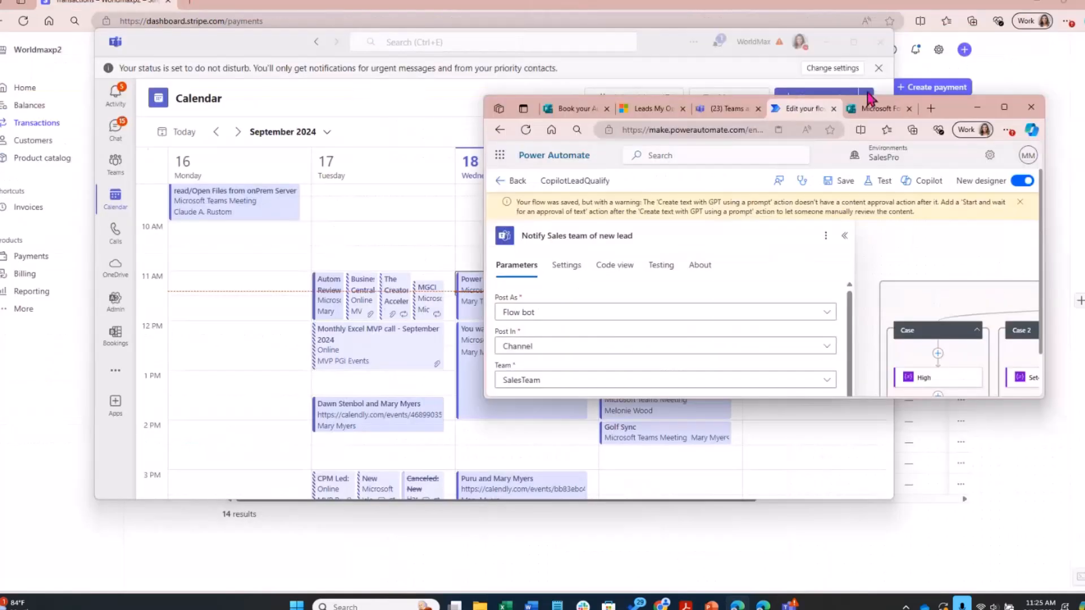
pyautogui.doubleClick(967, 112)
pyautogui.click(12, 72)
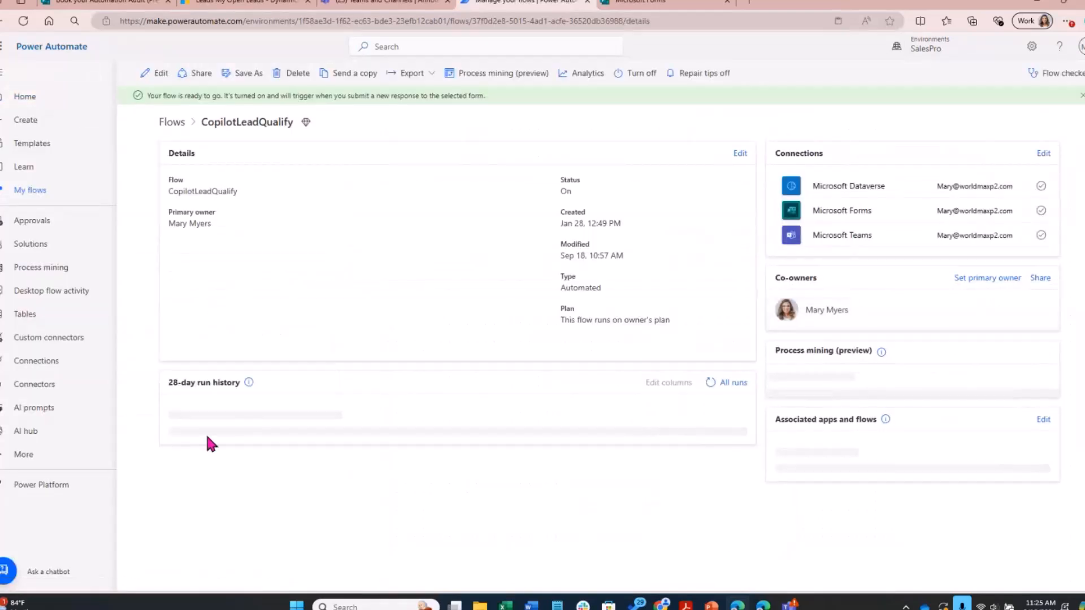
pyautogui.click(220, 449)
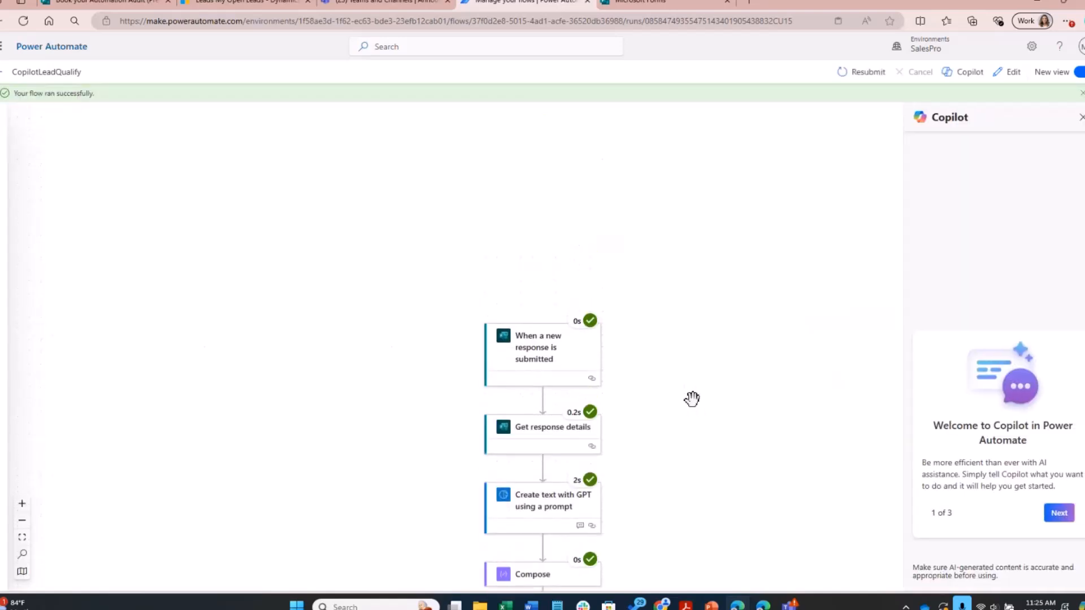
# Examine the form answers in the output body of the run's Get response details action
pyautogui.scroll(-1, 582, 364)
pyautogui.click(555, 407)
pyautogui.scroll(-10, 102, 256)
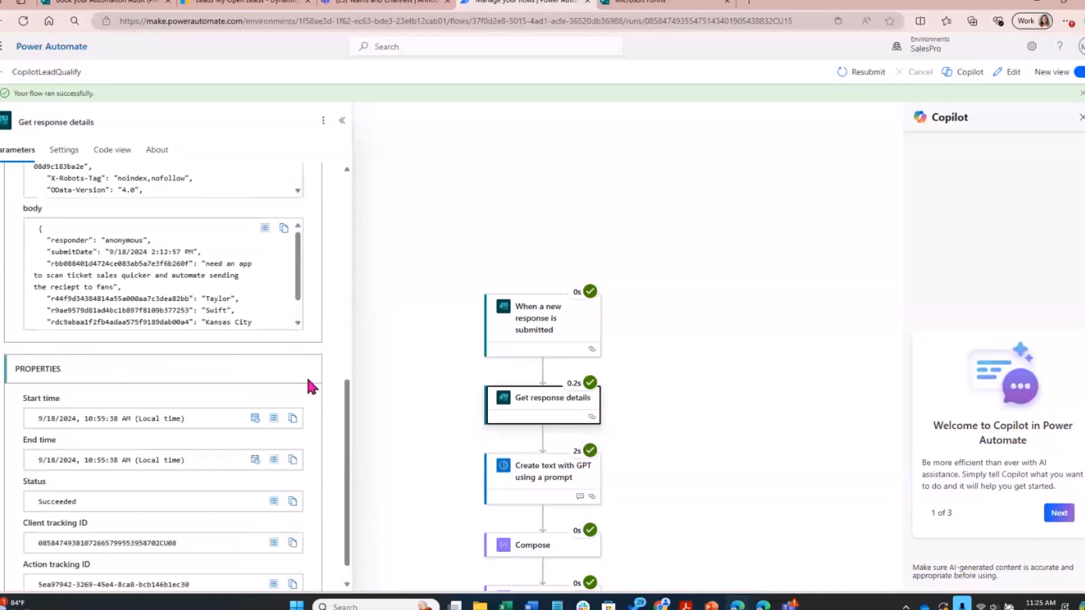
pyautogui.scroll(-1, 310, 387)
# Show the raw outputs of the run's Create text with GPT using a prompt action
pyautogui.scroll(-5, 690, 310)
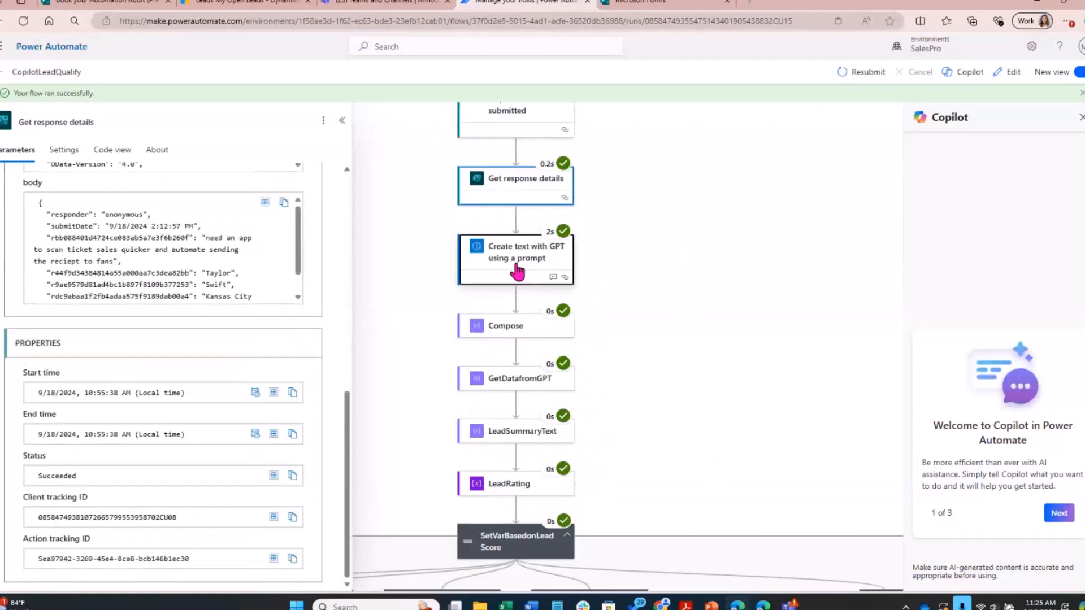
pyautogui.click(518, 272)
pyautogui.scroll(-2, 545, 436)
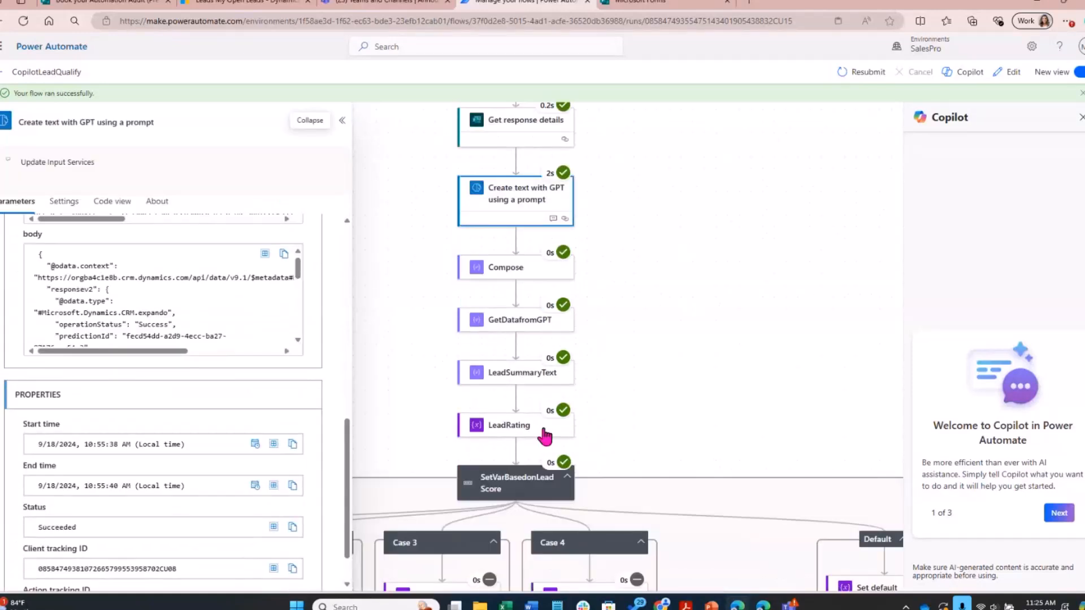
pyautogui.scroll(-1, 221, 367)
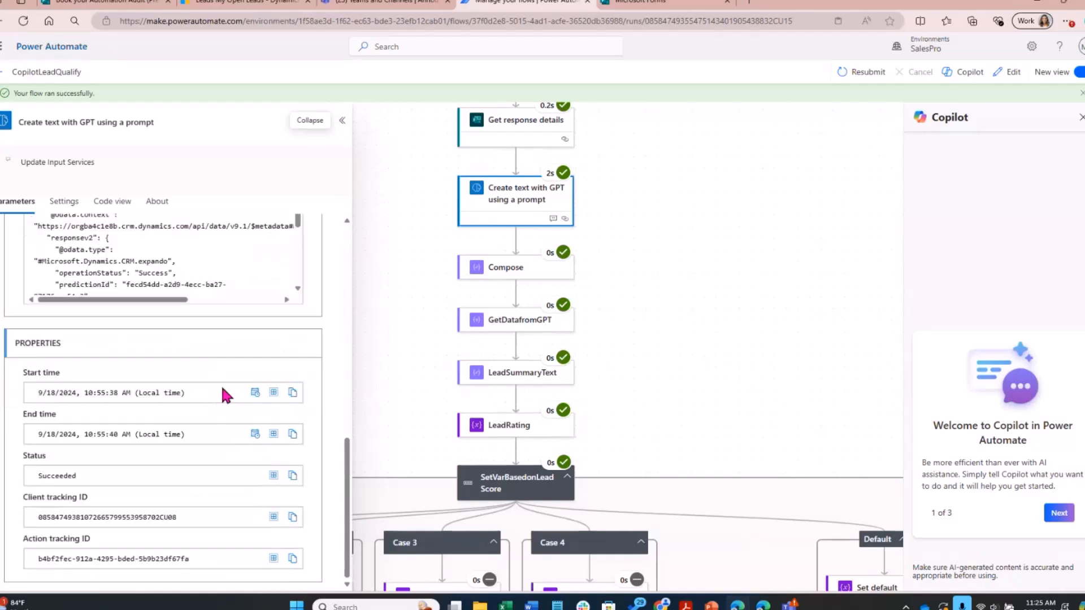
pyautogui.scroll(4, 268, 273)
pyautogui.scroll(2, 267, 272)
pyautogui.click(270, 328)
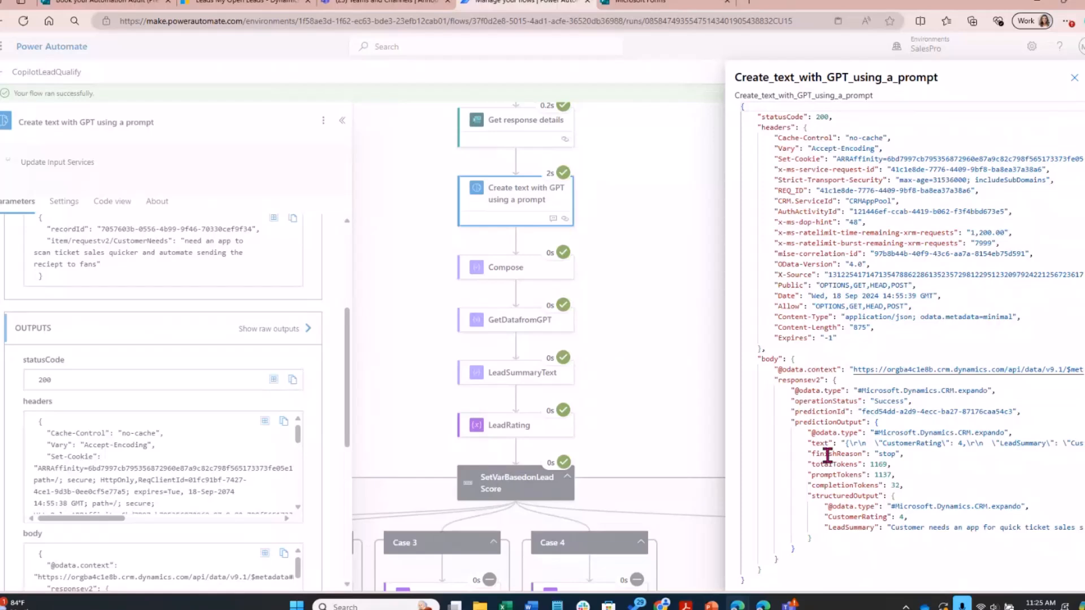
# Close the GPT prompt's raw outputs and review which case of SetVarBasedonLeadScore ran
pyautogui.click(1075, 78)
pyautogui.scroll(-4, 729, 320)
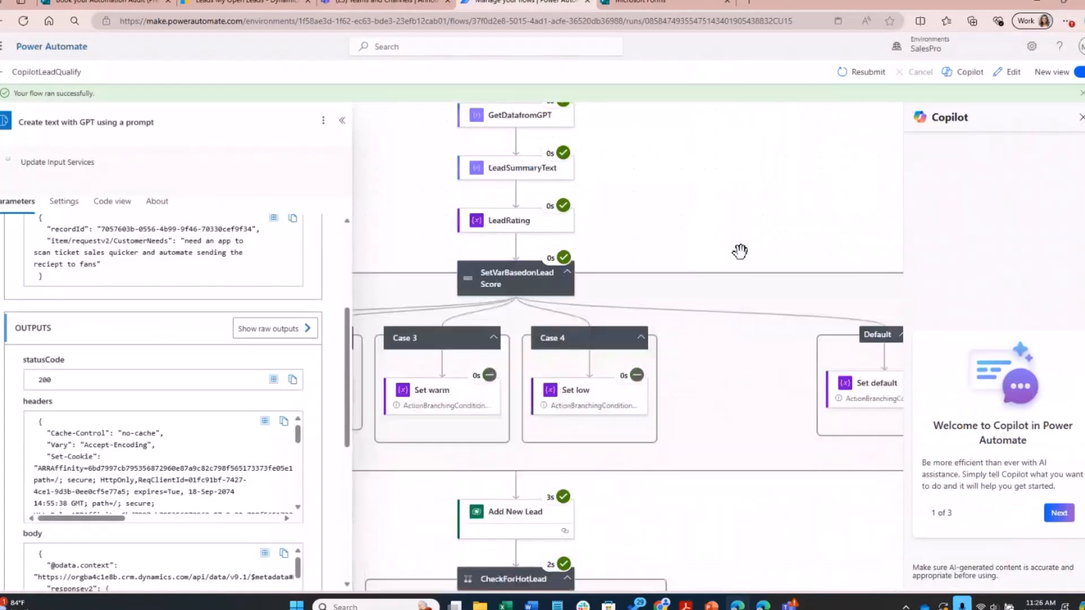
pyautogui.click(739, 251)
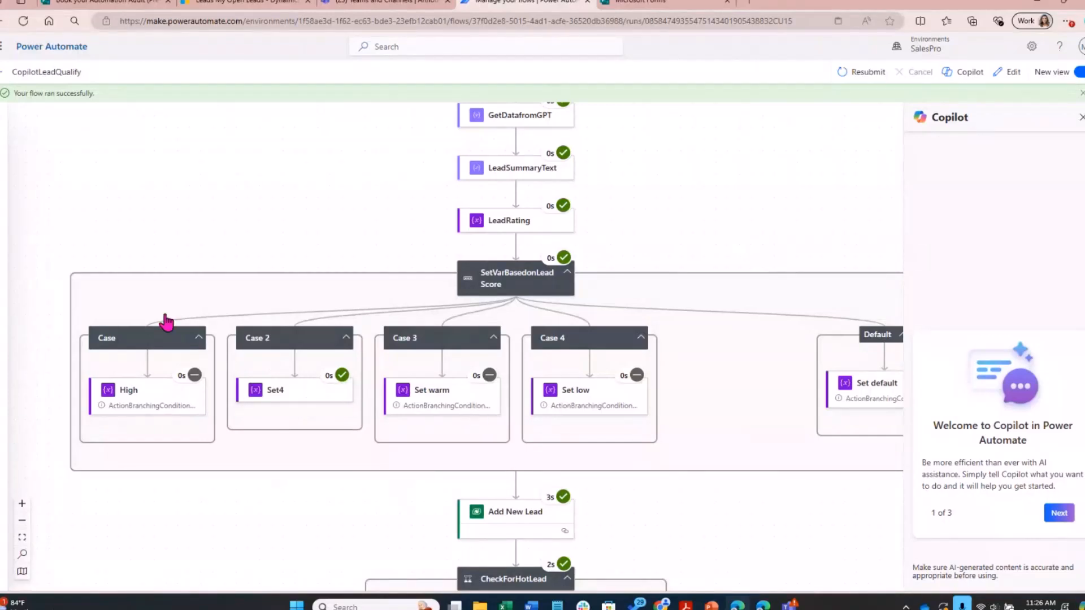
pyautogui.scroll(-3, 678, 416)
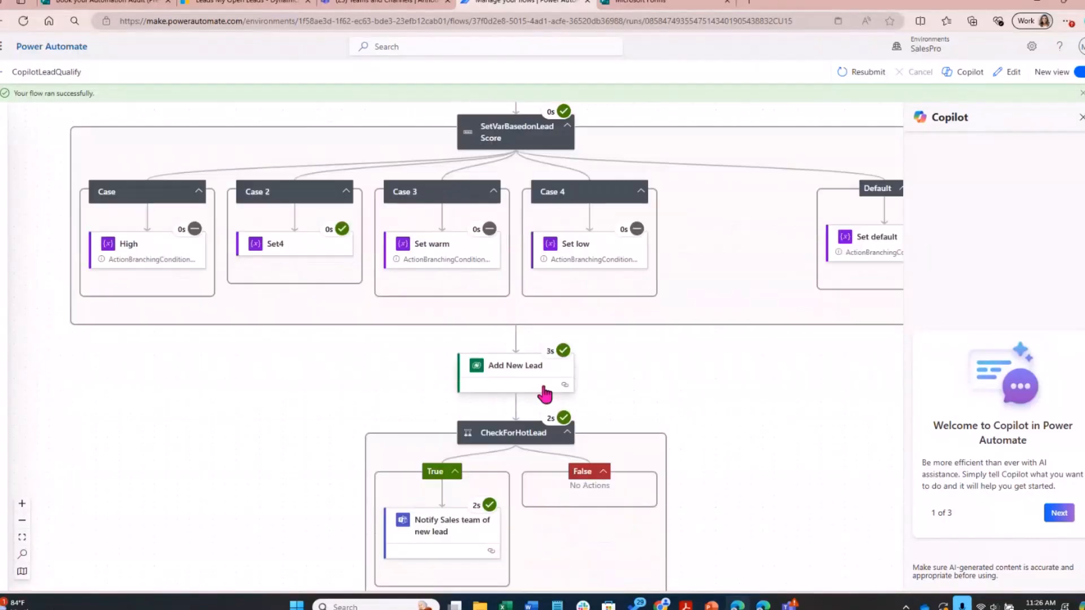
# Examine the inputs and outputs of the run's Add New Lead action
pyautogui.click(545, 393)
pyautogui.scroll(-2, 145, 351)
pyautogui.scroll(-6, 299, 335)
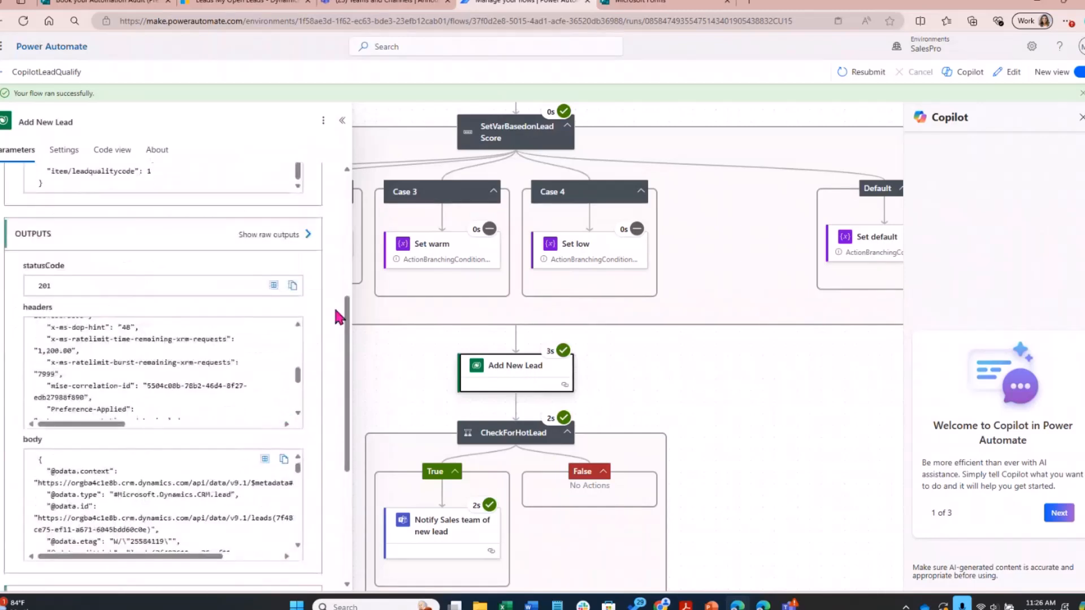
pyautogui.moveTo(346, 307)
pyautogui.mouseDown()
pyautogui.moveTo(346, 419)
pyautogui.moveTo(345, 314)
pyautogui.mouseUp()
pyautogui.scroll(3, 315, 310)
# Show the raw outputs of the Add New Lead action, review the created lead's fields, and return to the run
pyautogui.click(308, 312)
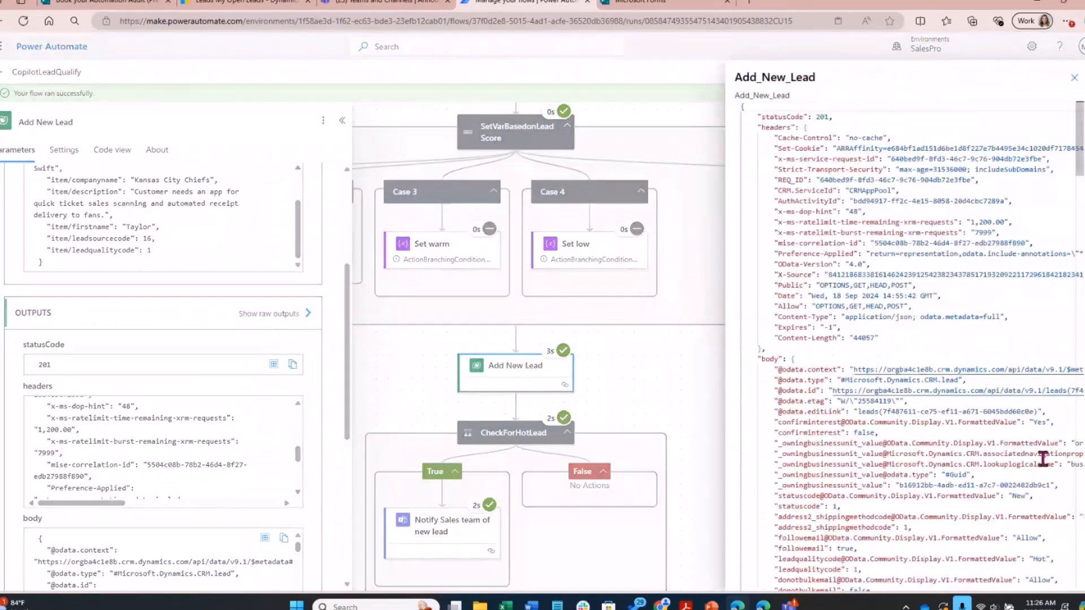
pyautogui.scroll(-2, 1043, 459)
pyautogui.scroll(-1, 1041, 462)
pyautogui.click(705, 203)
pyautogui.scroll(-3, 701, 300)
# Switch to the Dynamics 365 My Open Leads view and check the Details of the most recently created lead
pyautogui.click(265, 4)
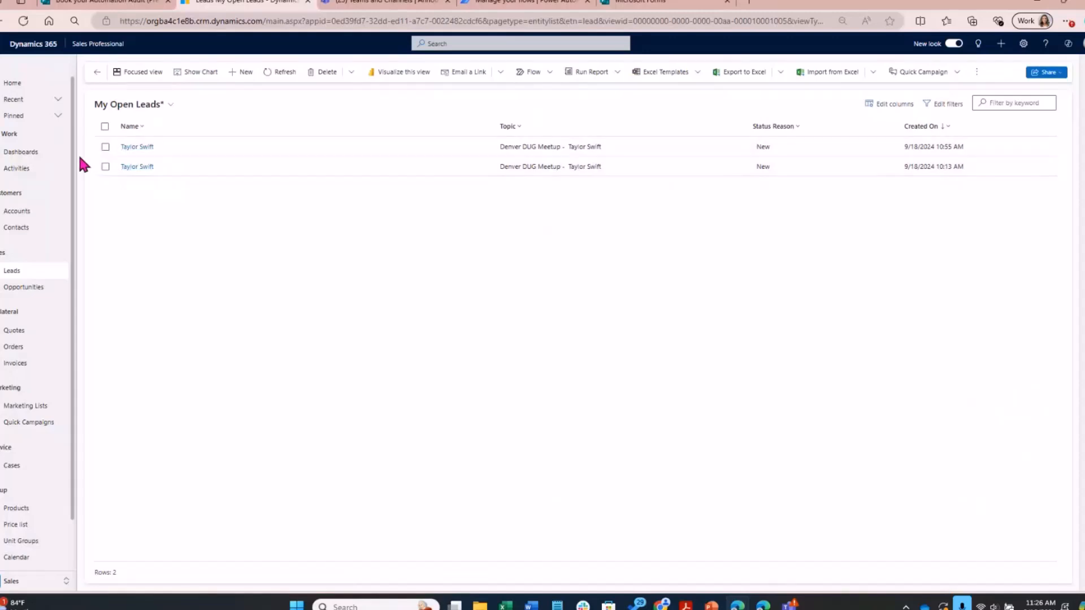
pyautogui.click(138, 147)
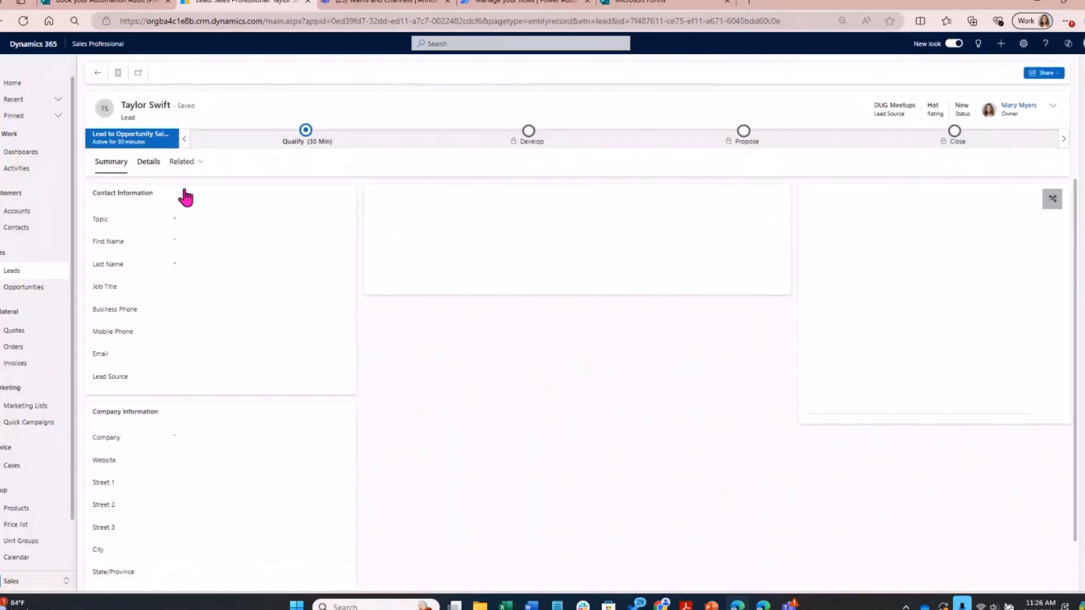
pyautogui.click(149, 162)
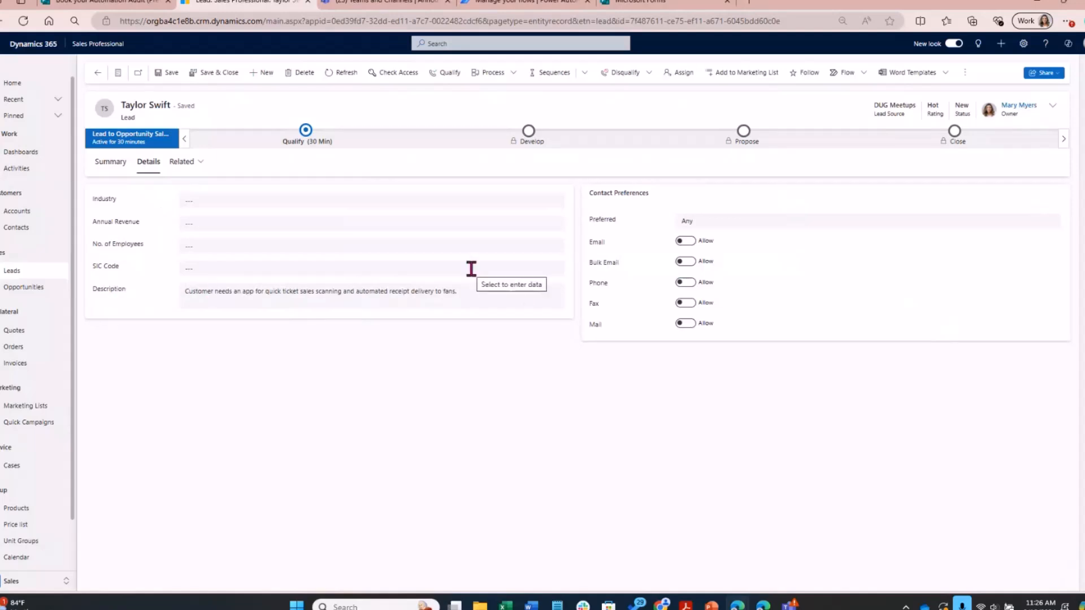
# Switch to Microsoft Teams and check the hot lead notification in the SalesTeam Announcements channel
pyautogui.click(380, 3)
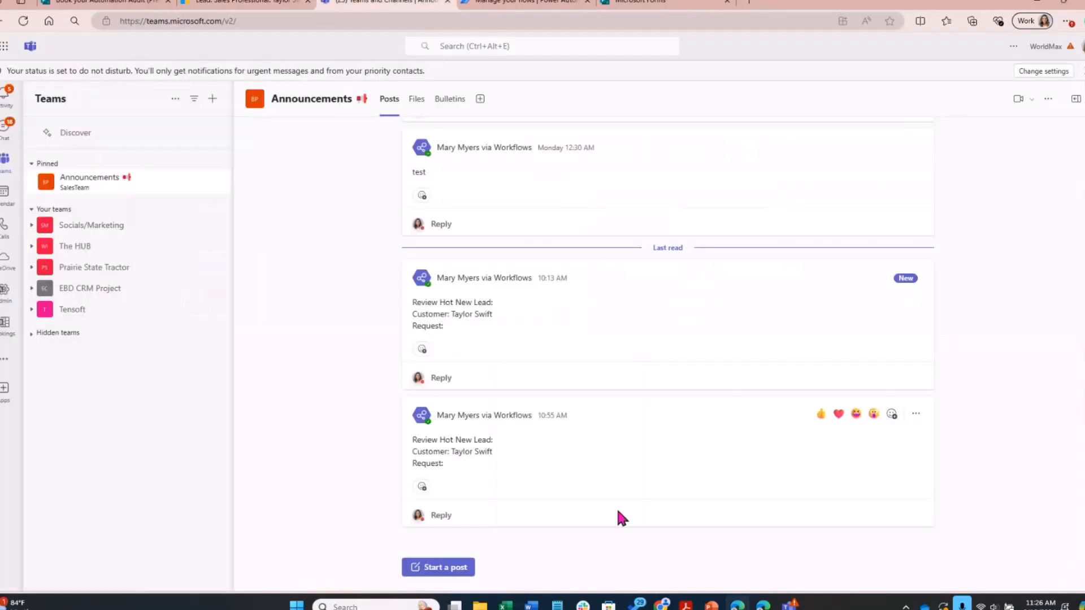